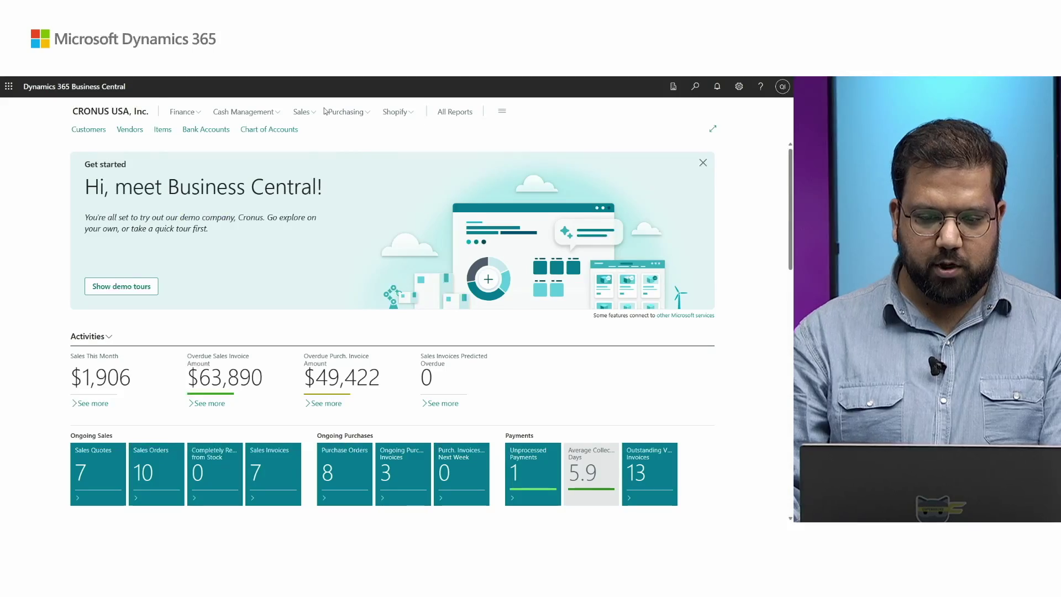
Step: Start new sales quote S-QUO1008 for Adatum Corporation from the Sales Quotes list
{"action": "left_click", "coordinate": [302, 111]}
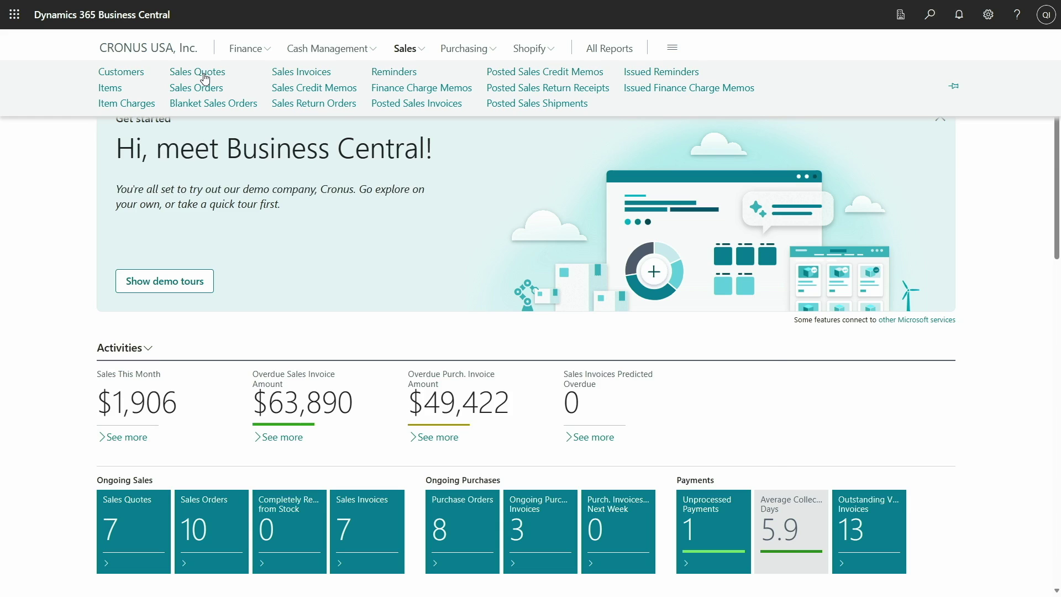
{"action": "left_click", "coordinate": [149, 131]}
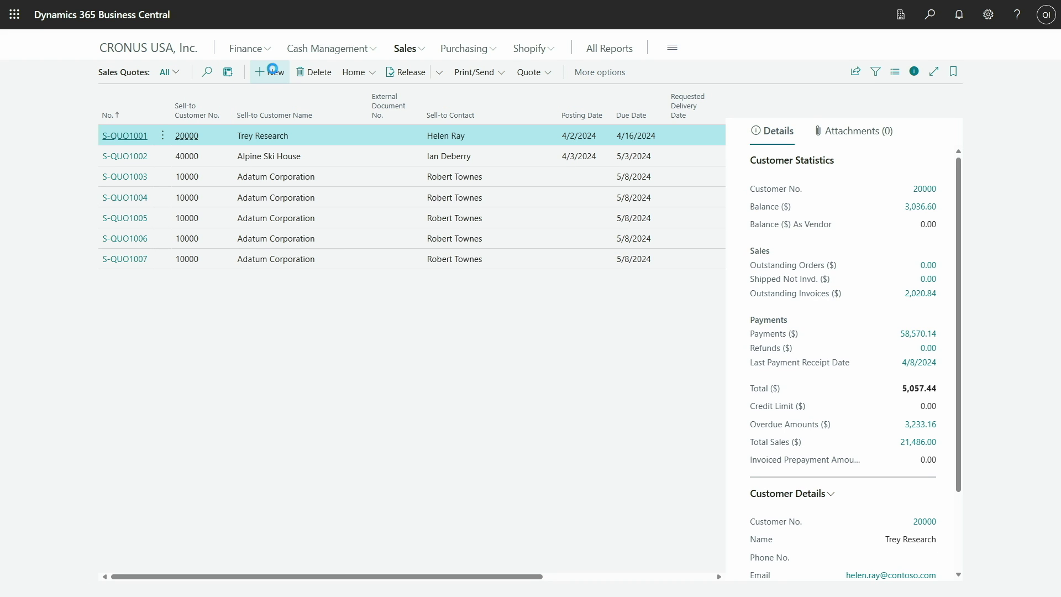
{"action": "left_click", "coordinate": [272, 71]}
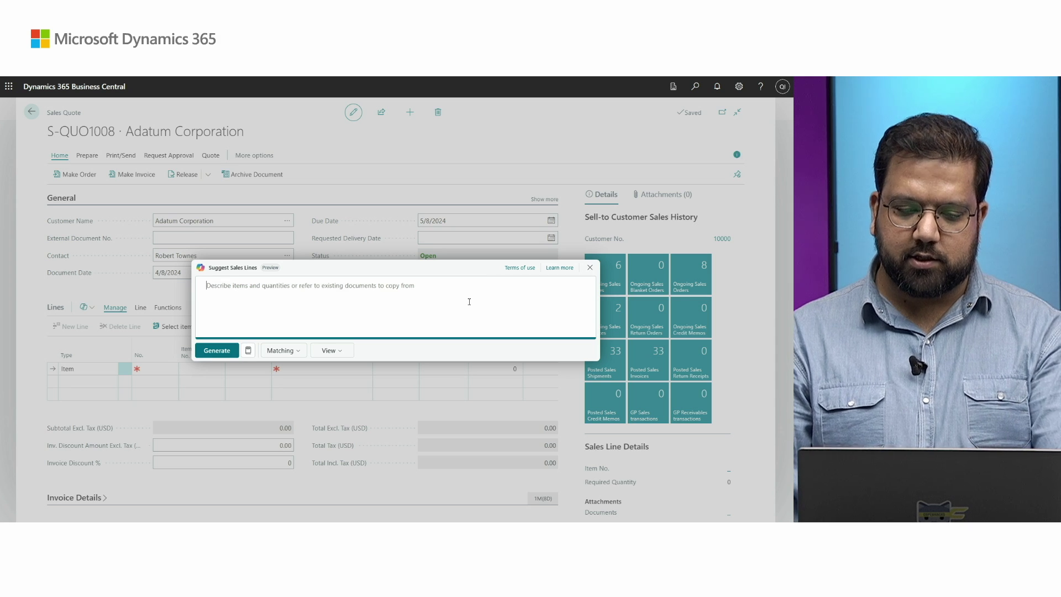
Step: Pick the prompt-guide example 'Copy from the last invoice' under Copy line items
{"action": "left_click", "coordinate": [249, 350]}
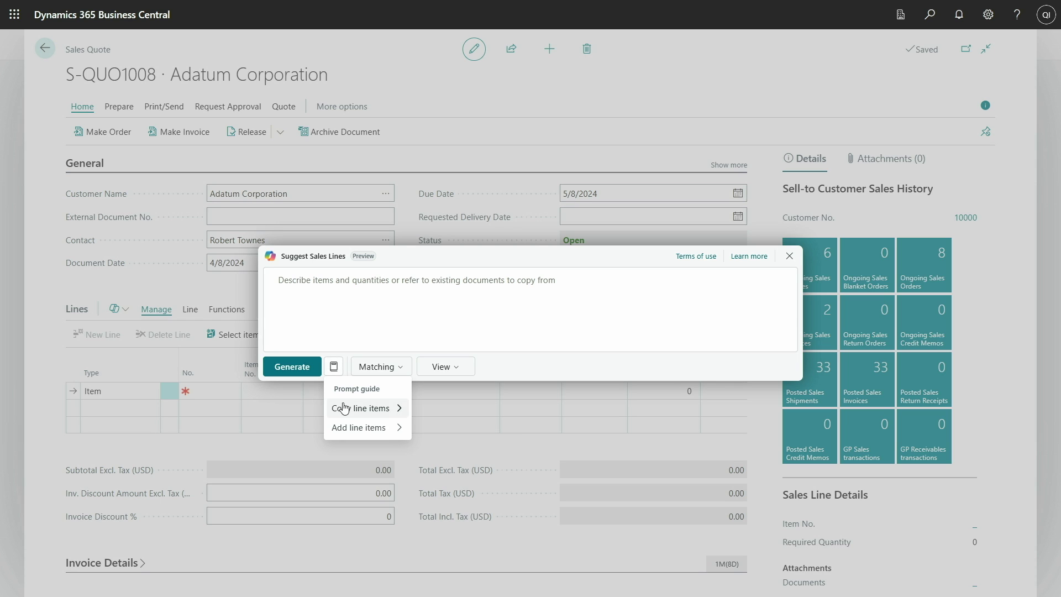
{"action": "mouse_move", "coordinate": [344, 412]}
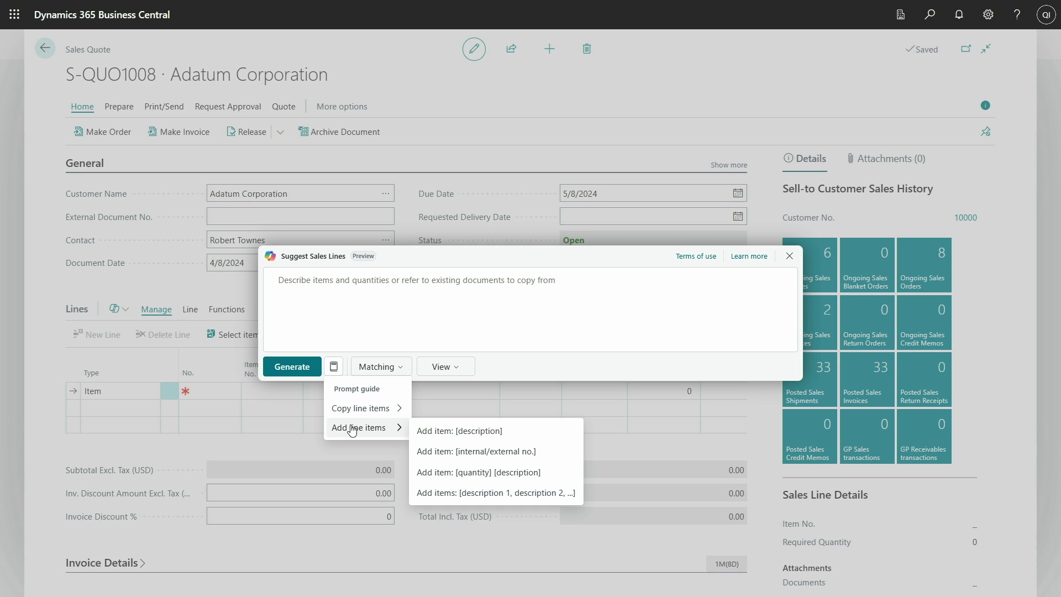
{"action": "mouse_move", "coordinate": [361, 409]}
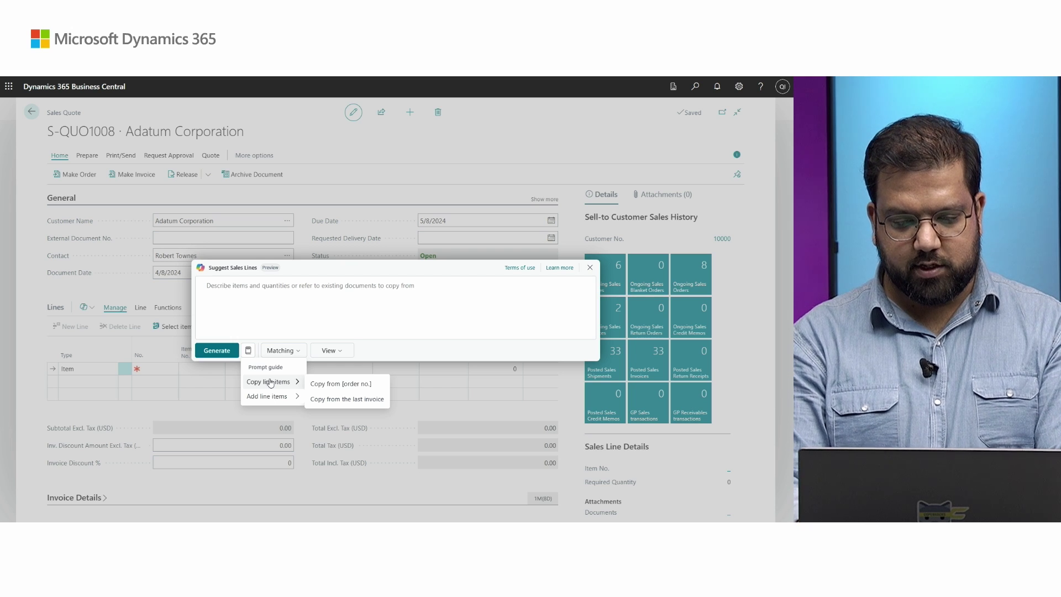
{"action": "key", "text": "Right"}
{"action": "key", "text": "Down"}
Step: Generate suggestions from PS-INV103191: ATHENS Desk 10, MUNICH Swivel Chair 3, ATLANTA Whiteboard 7
{"action": "key", "text": "Return"}
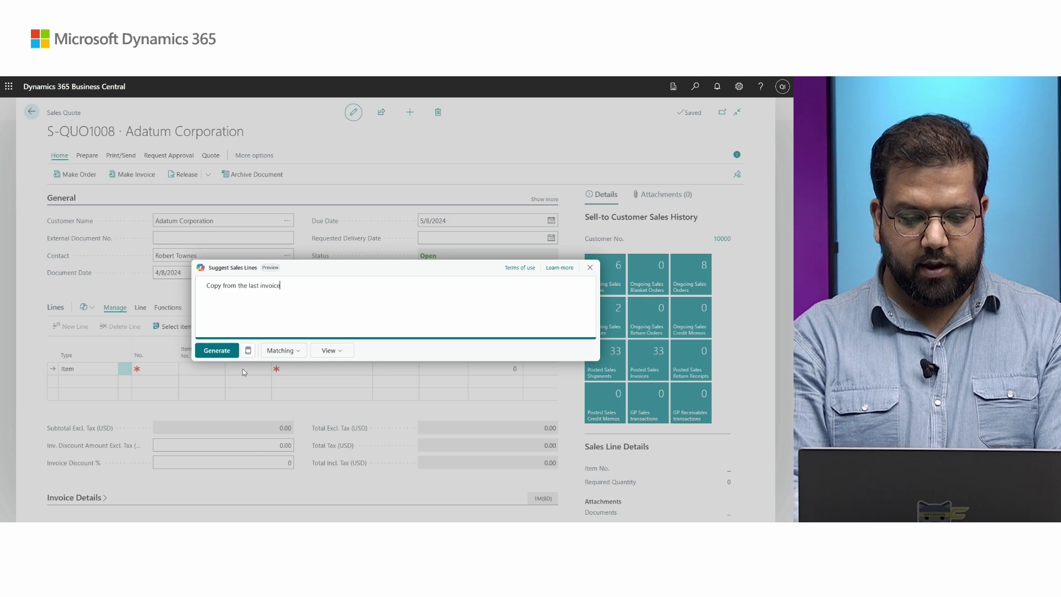
{"action": "left_click", "coordinate": [216, 350]}
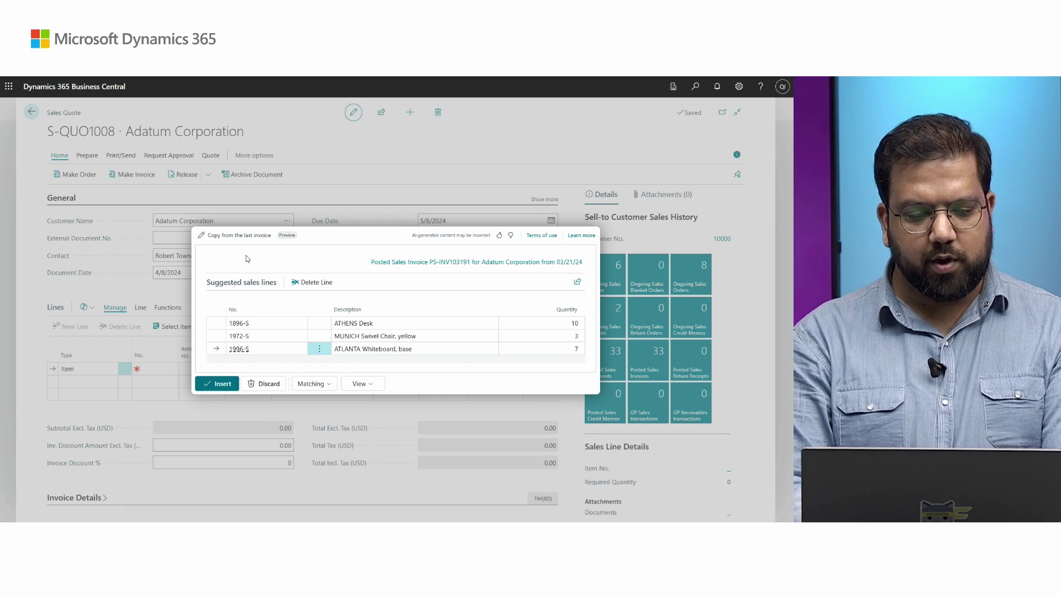
Step: Change the prompt to copy from 'invoice 3196' and regenerate the four suggested lines
{"action": "left_click", "coordinate": [219, 238]}
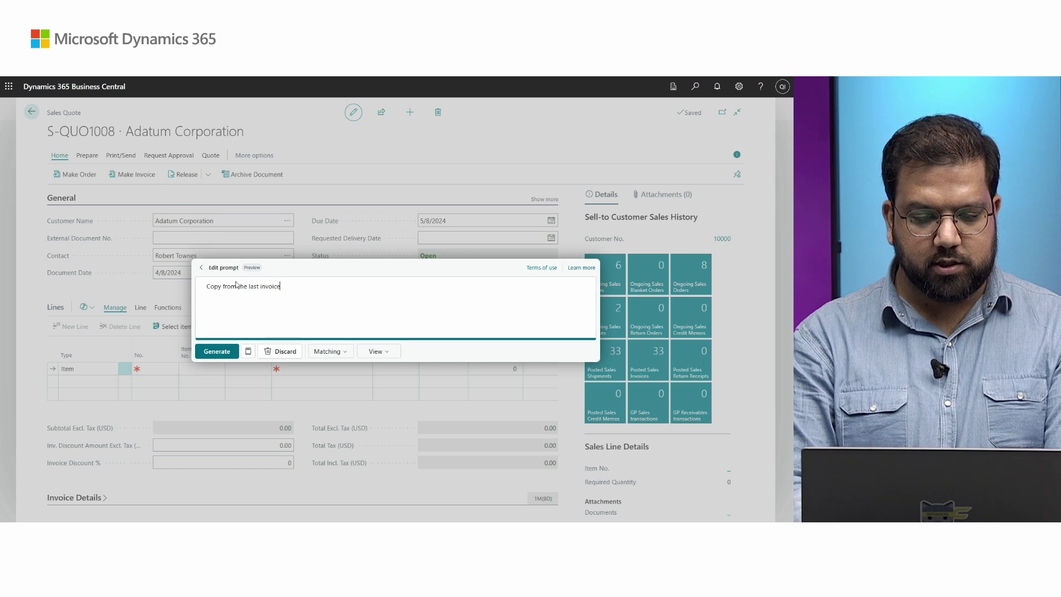
{"action": "left_click_drag", "start_coordinate": [244, 286], "coordinate": [304, 285]}
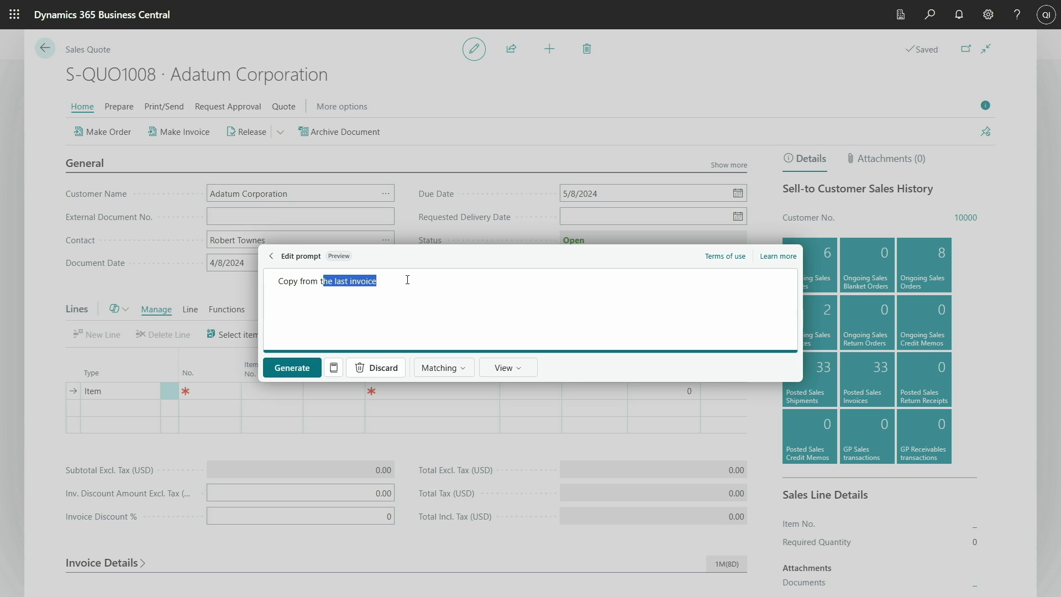
{"action": "key", "text": "BackSpace"}
{"action": "key", "text": "BackSpace"}
{"action": "type", "text": "i"}
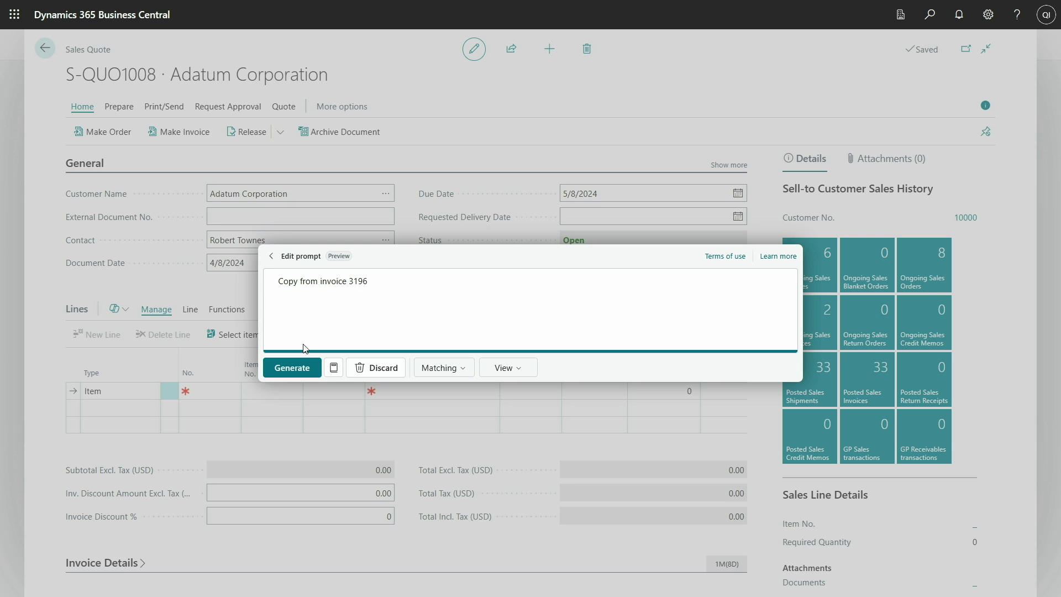
{"action": "type", "text": "nvoice 3196"}
{"action": "left_click", "coordinate": [308, 368]}
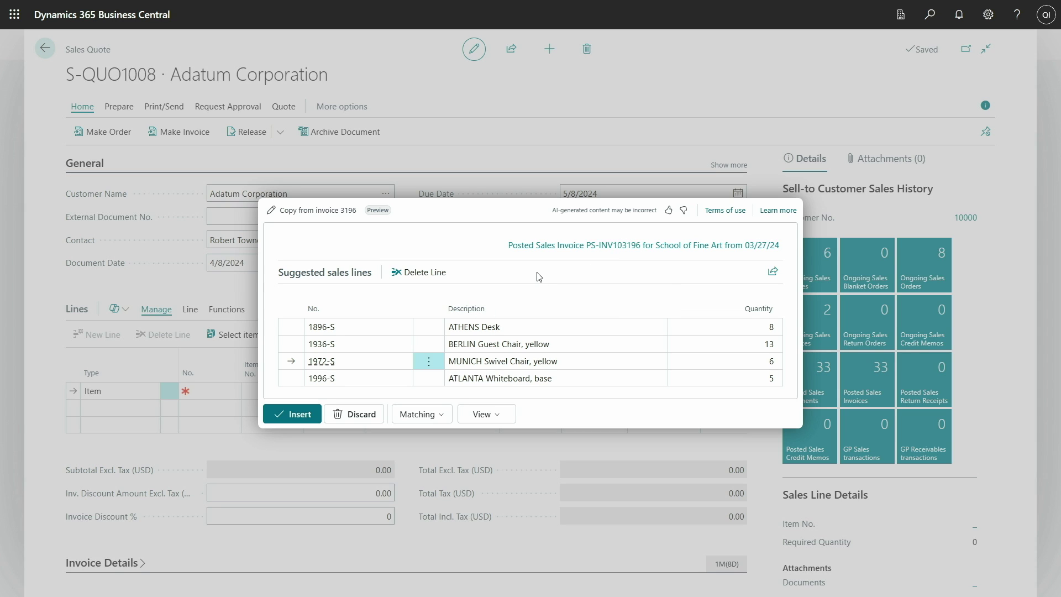
{"action": "left_click", "coordinate": [590, 249]}
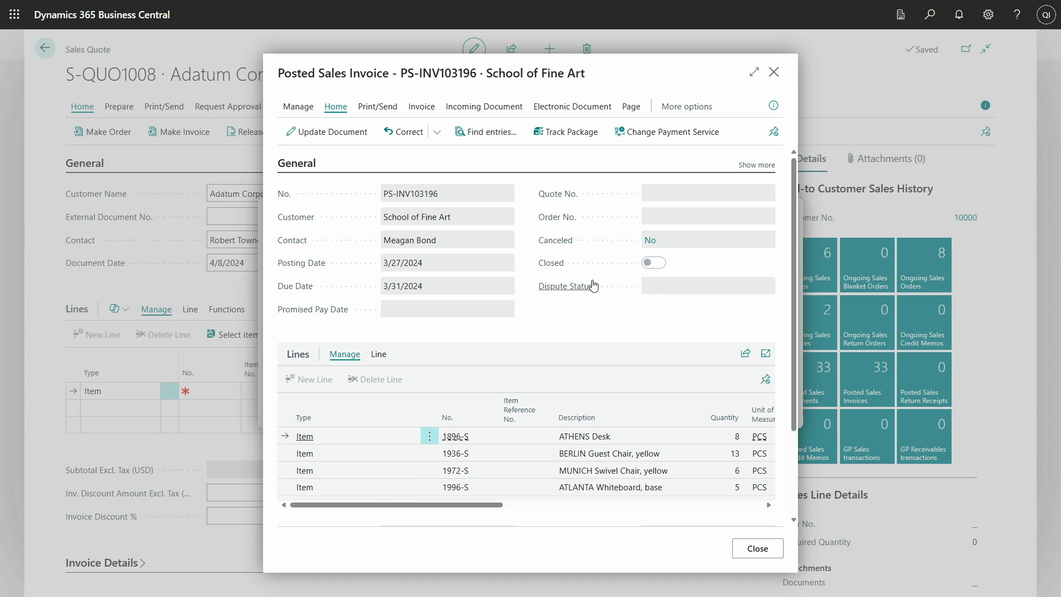
{"action": "scroll", "coordinate": [593, 285], "scroll_direction": "down", "scroll_amount": 1}
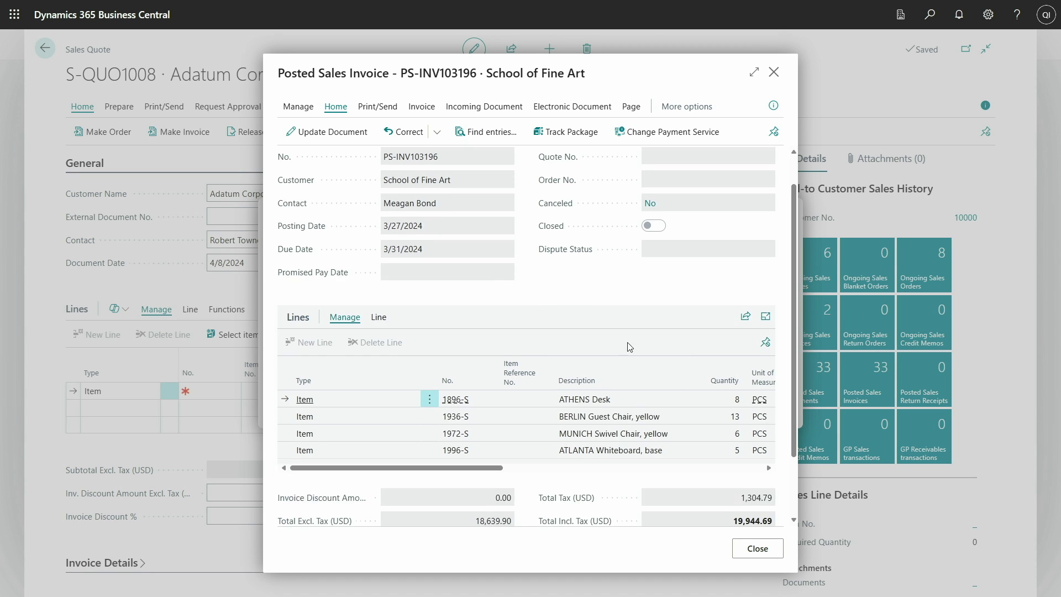
{"action": "left_click", "coordinate": [757, 548]}
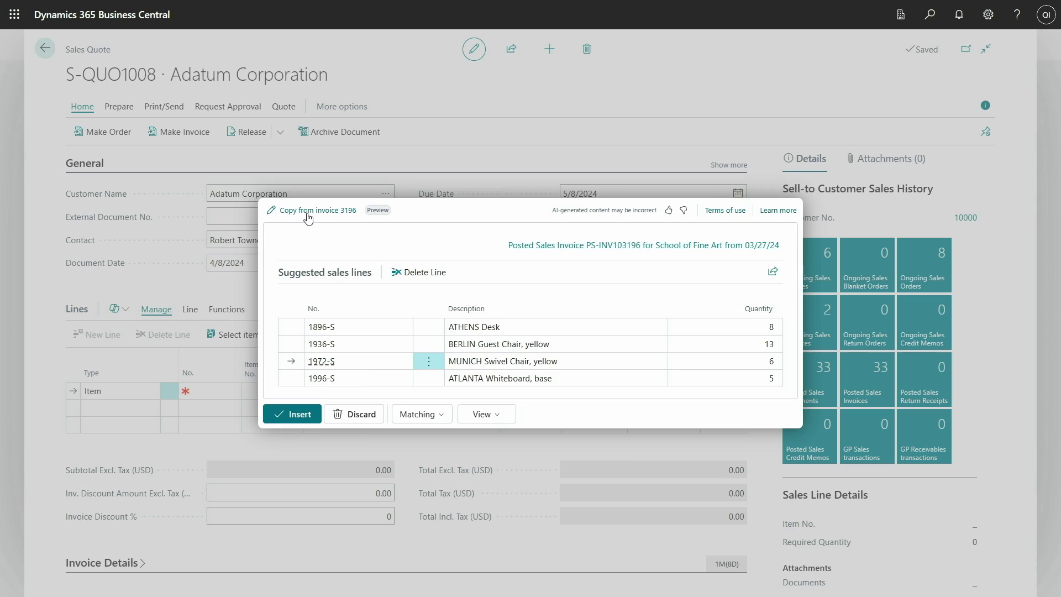
Step: Replace the prompt with a request for an office desk and two blue office chairs, then generate
{"action": "left_click", "coordinate": [307, 212]}
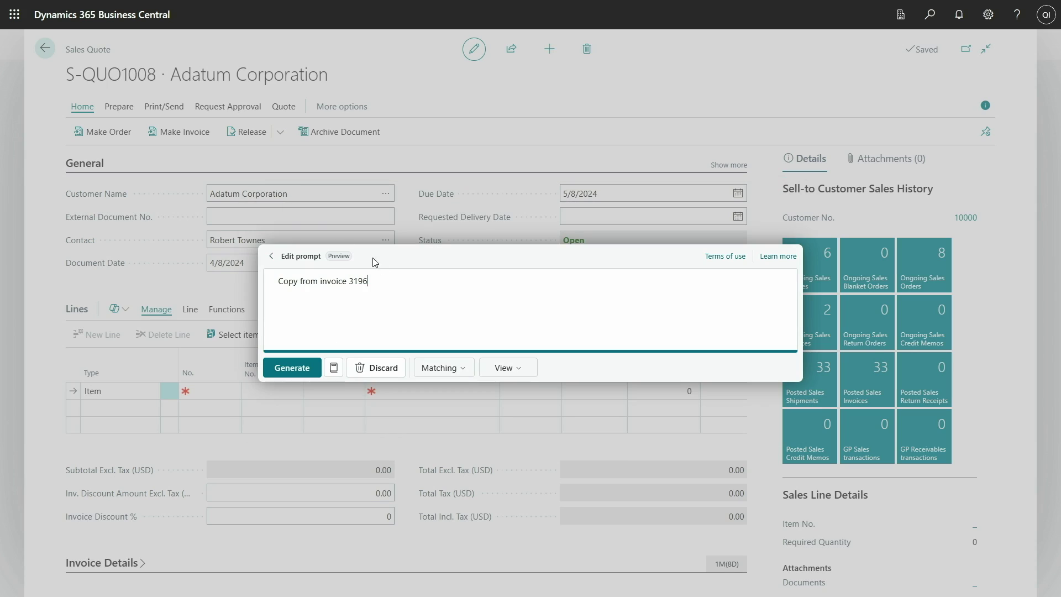
{"action": "key", "text": "ctrl+a"}
{"action": "key", "text": "BackSpace"}
{"action": "type", "text": "I need office d"}
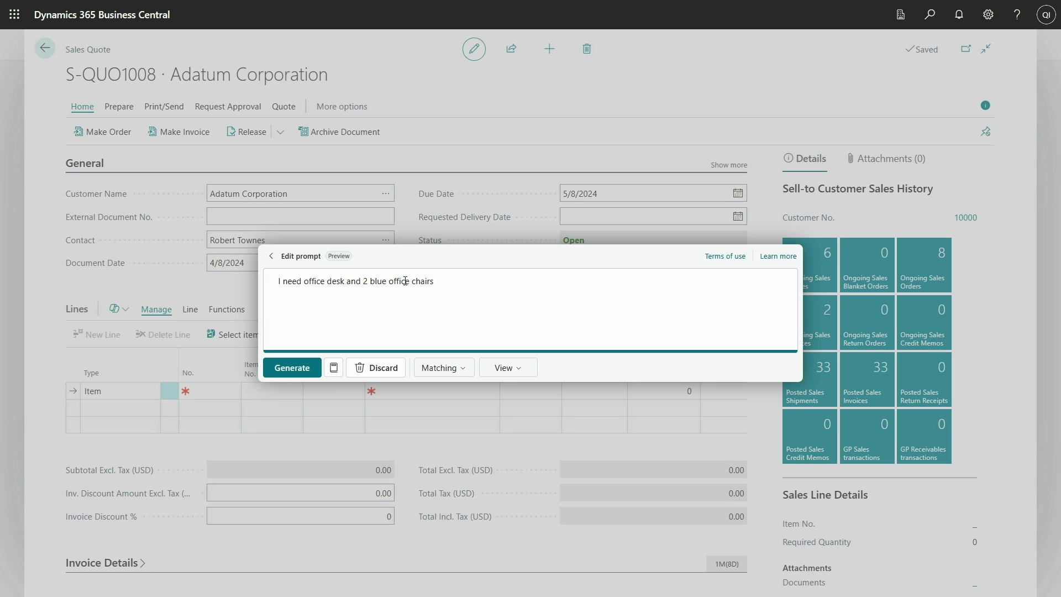
{"action": "left_click", "coordinate": [292, 369]}
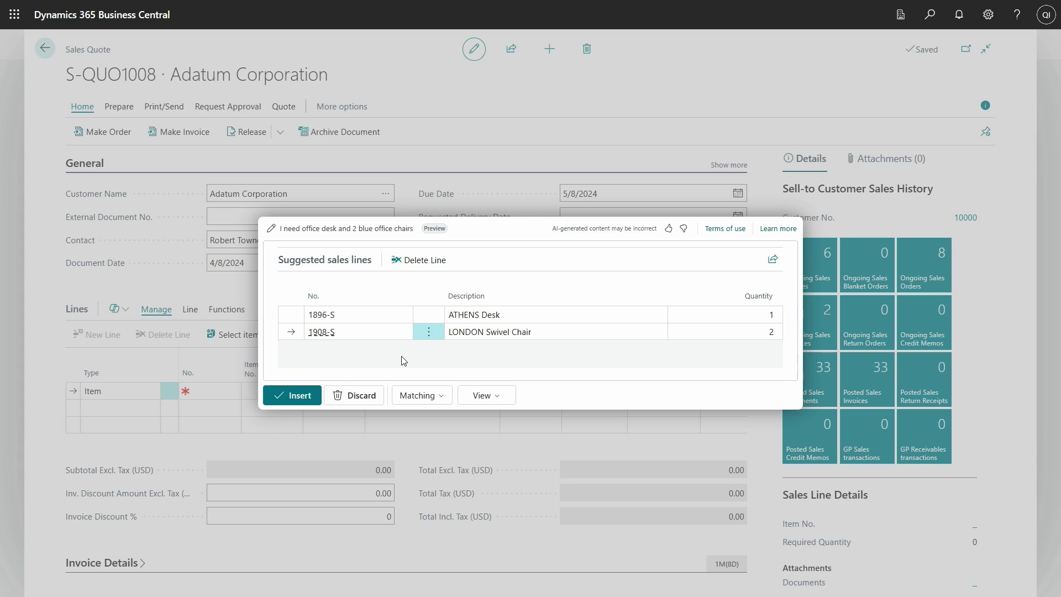
{"action": "left_click", "coordinate": [317, 333]}
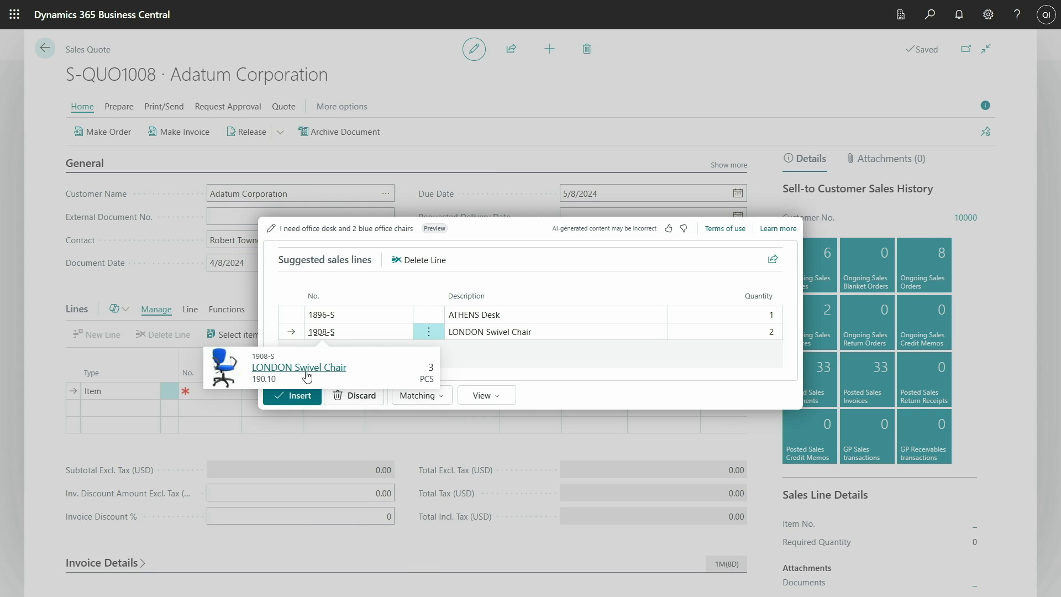
{"action": "left_click", "coordinate": [308, 368]}
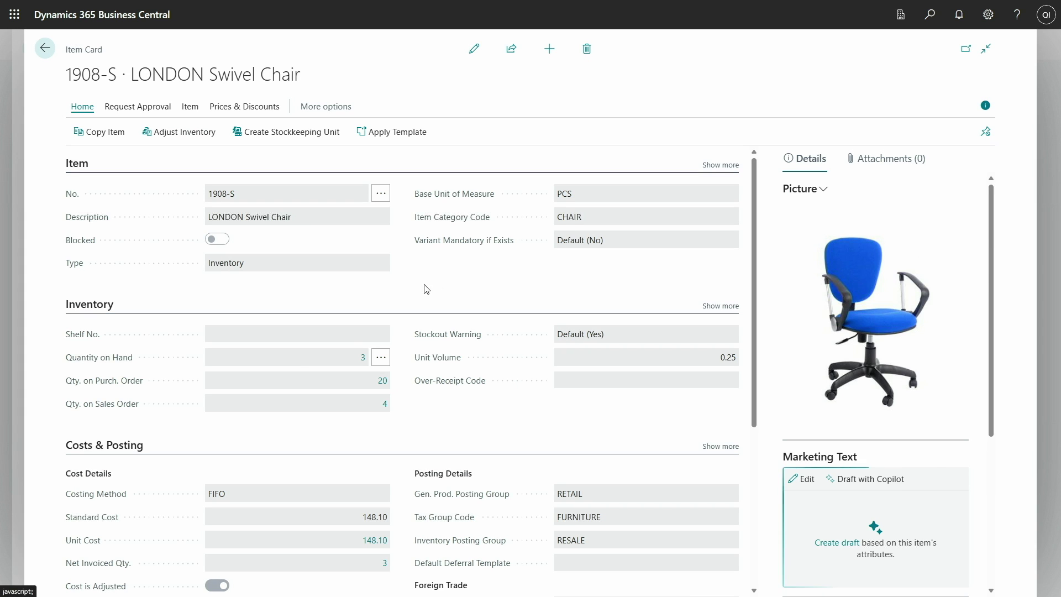
{"action": "mouse_move", "coordinate": [574, 219]}
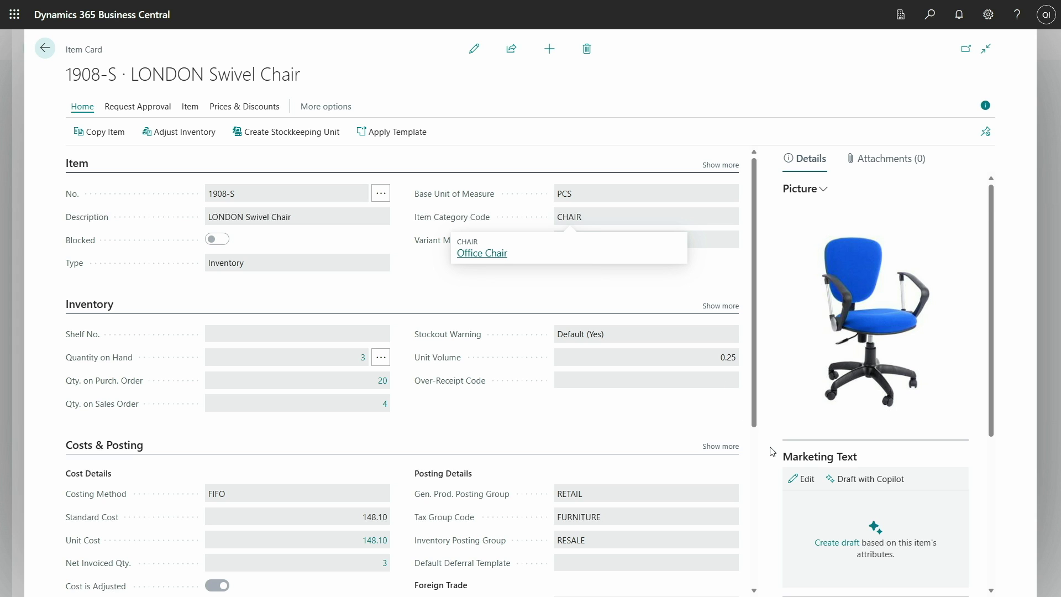
{"action": "scroll", "coordinate": [771, 448], "scroll_direction": "down", "scroll_amount": 2}
{"action": "scroll", "coordinate": [772, 451], "scroll_direction": "down", "scroll_amount": 3}
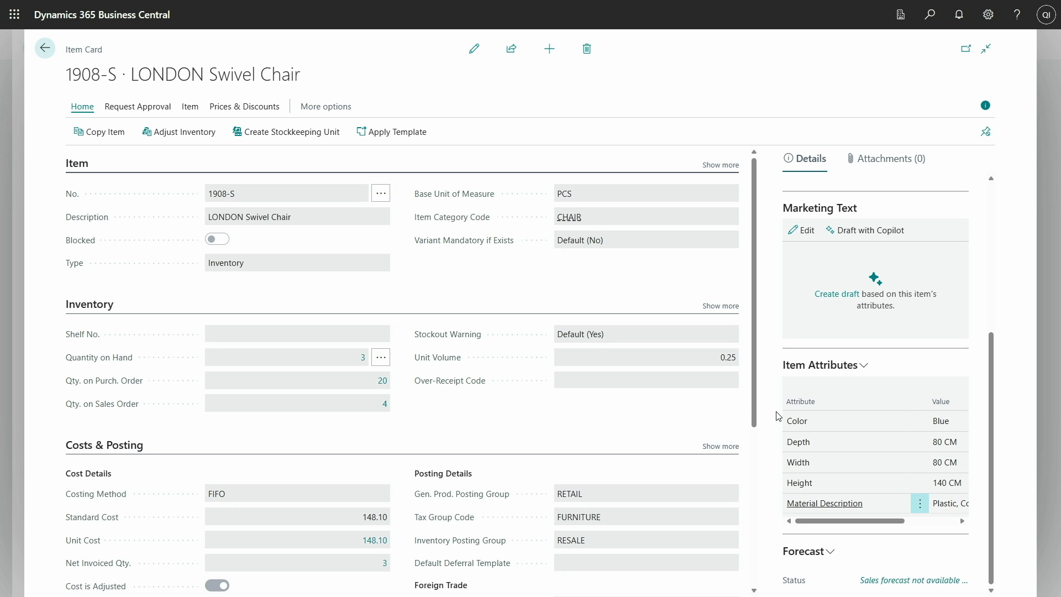
{"action": "scroll", "coordinate": [778, 415], "scroll_direction": "up", "scroll_amount": 5}
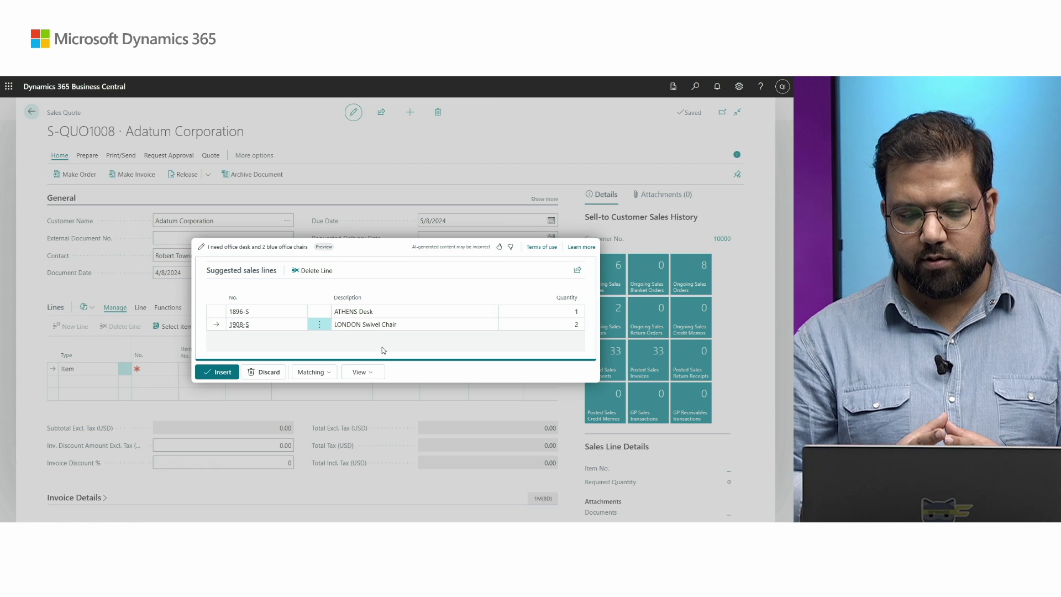
Step: Switch the suggestion view to Lines and Confidence and regenerate the desk and chair lines
{"action": "left_click", "coordinate": [360, 372]}
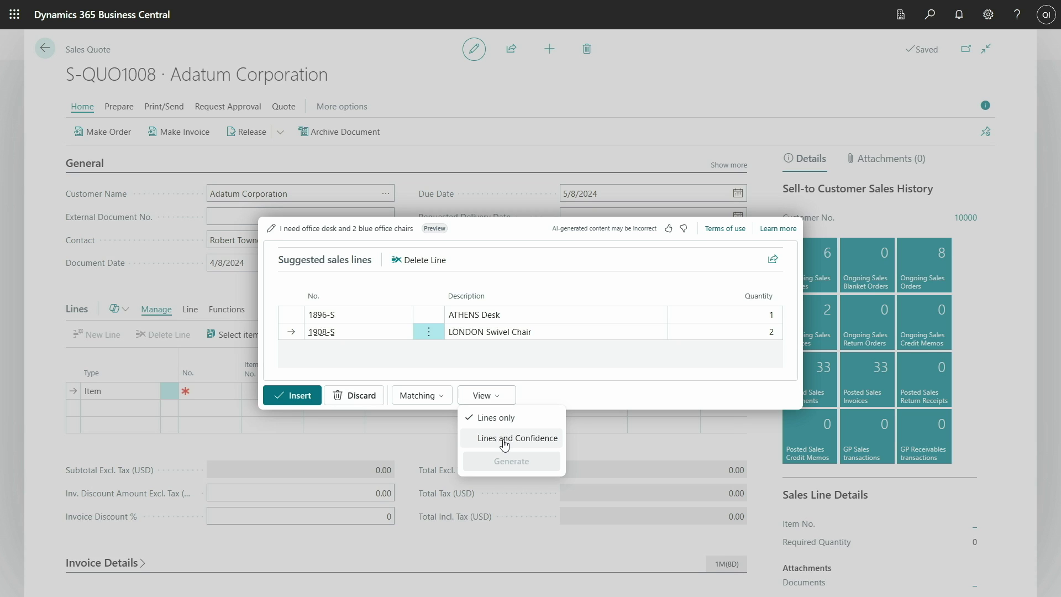
{"action": "left_click", "coordinate": [504, 440]}
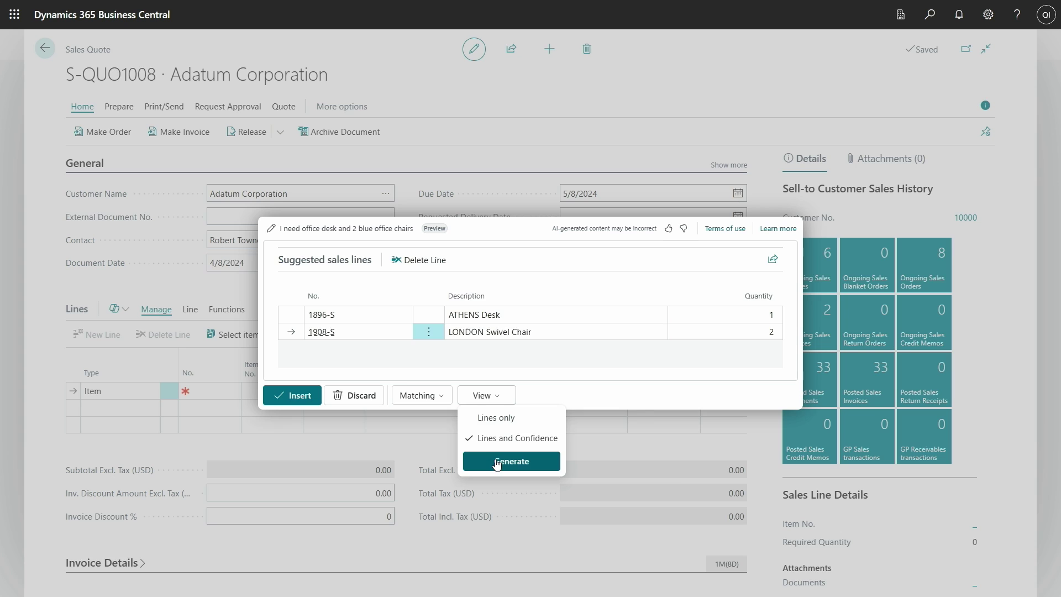
{"action": "left_click", "coordinate": [497, 462]}
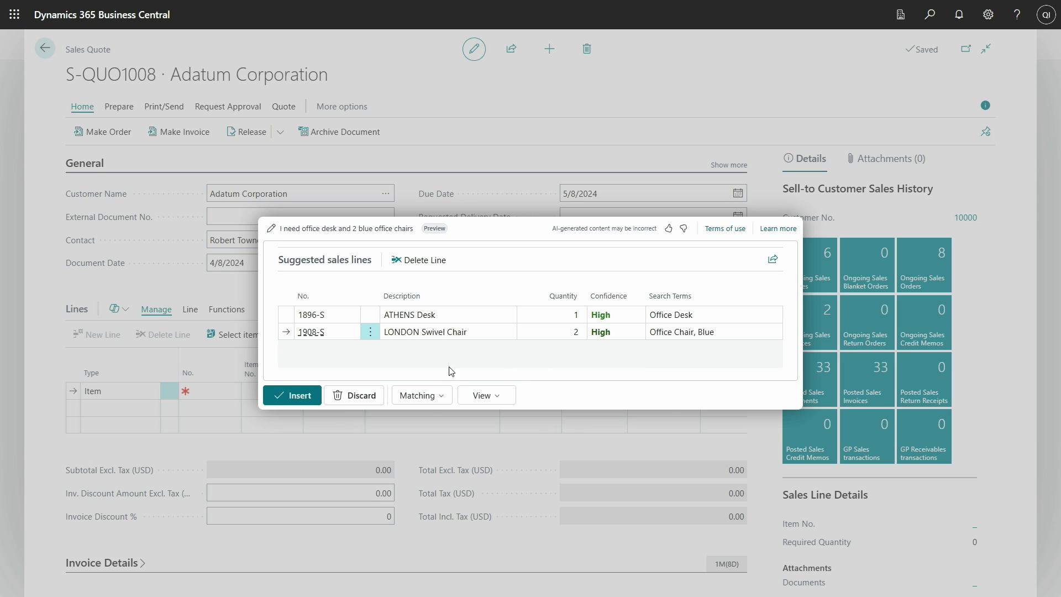
Step: Paste the customer's 'Order follow up' email over the existing Copilot prompt text
{"action": "left_click", "coordinate": [431, 396]}
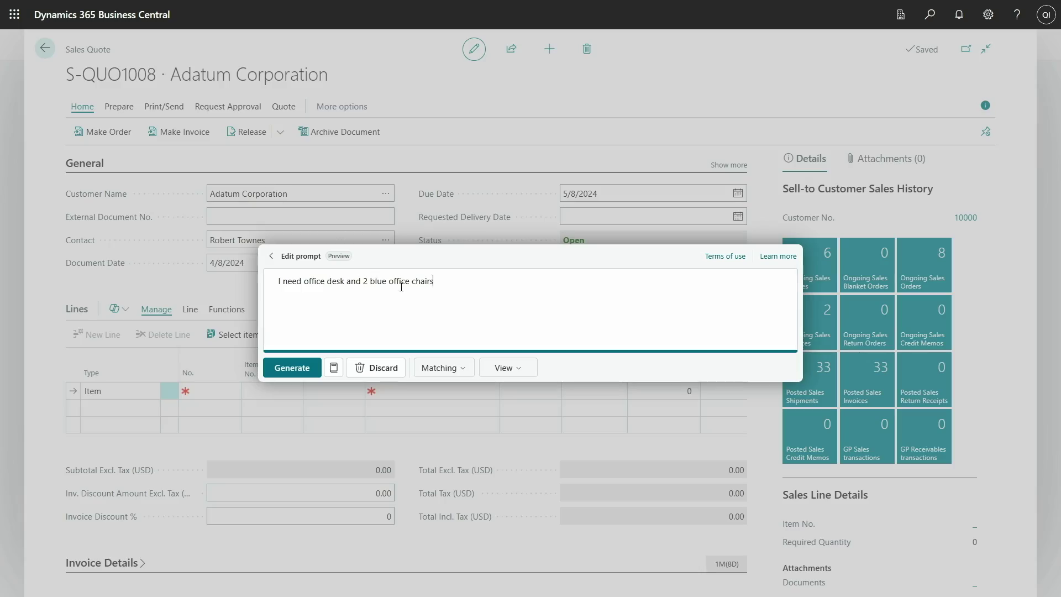
{"action": "key", "text": "ctrl+a"}
{"action": "key", "text": "ctrl+v"}
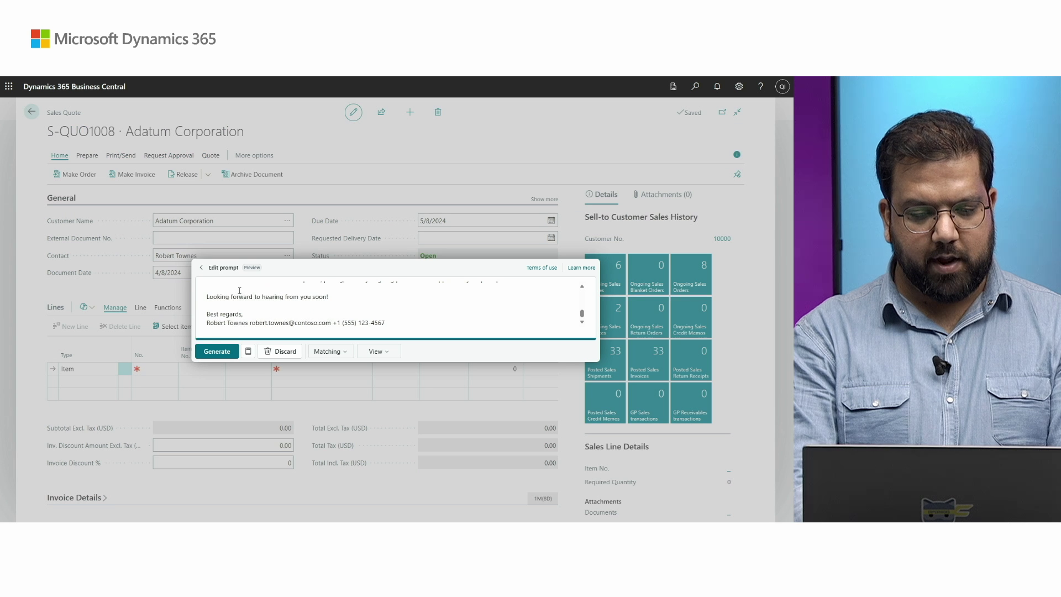
Step: Generate from the email and insert ATHENS Desk 2 and LONDON Swivel Chair 4 into the quote
{"action": "scroll", "coordinate": [322, 287], "scroll_direction": "up", "scroll_amount": 10}
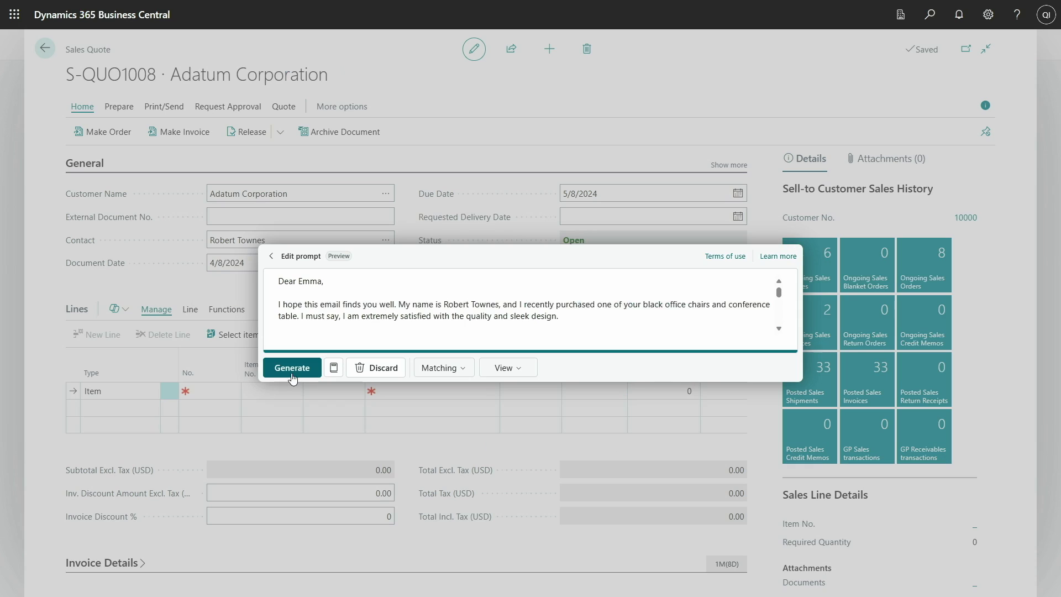
{"action": "left_click", "coordinate": [217, 351]}
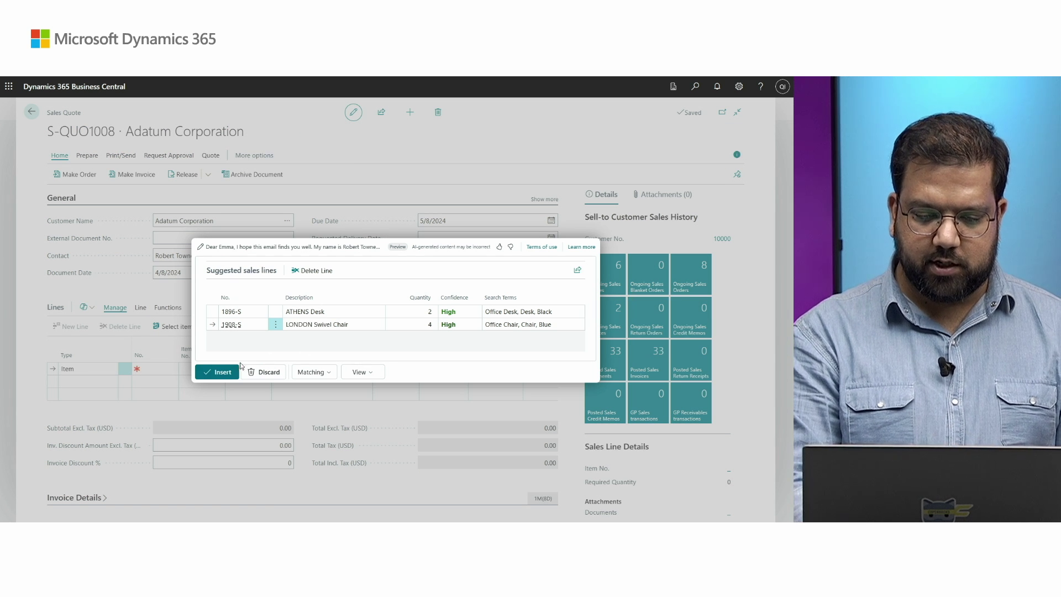
{"action": "left_click", "coordinate": [222, 373]}
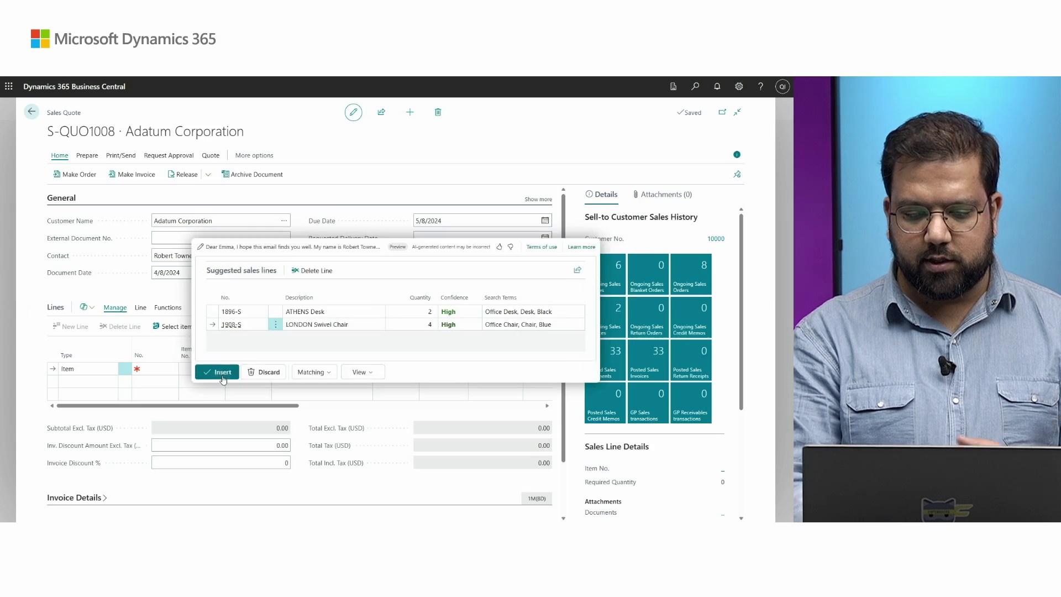